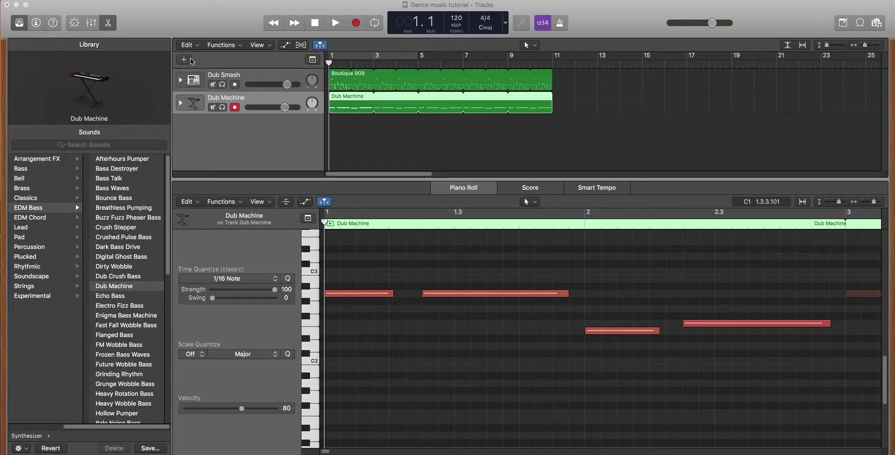
Create one new software instrument track with the default patch below the Dub Machine track
click(186, 63)
click(185, 61)
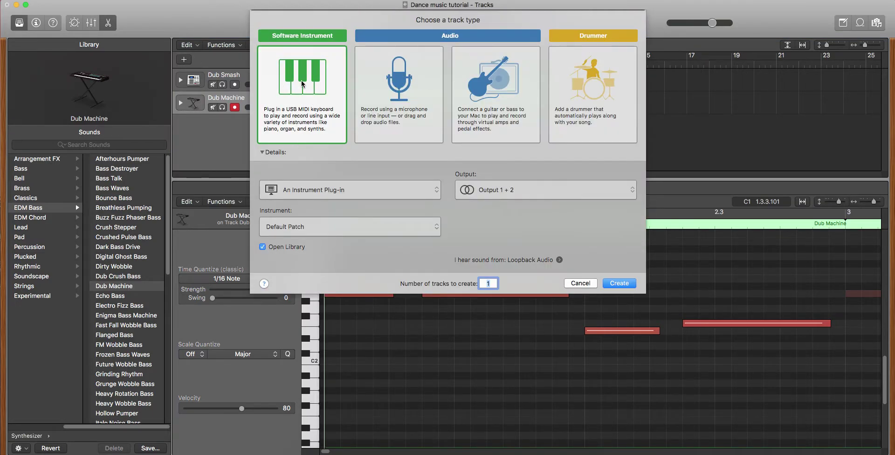
click(611, 284)
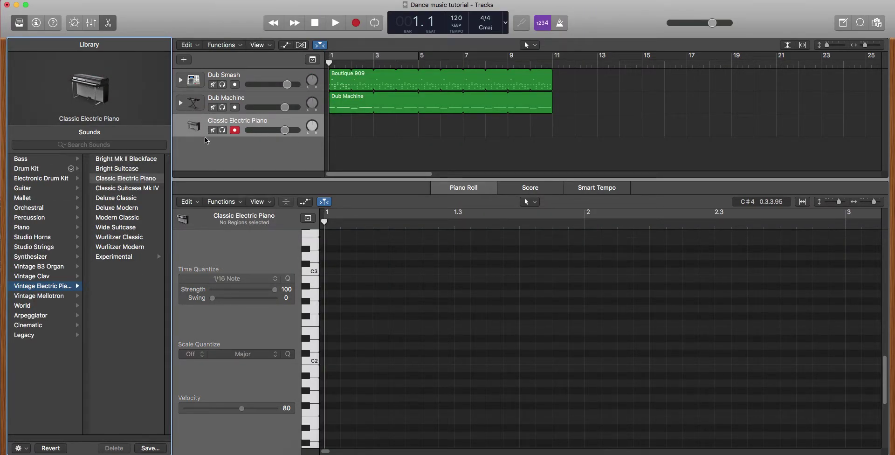
Load the Analog Spheres patch from the Synthesizer Pad sounds onto the new track
click(48, 257)
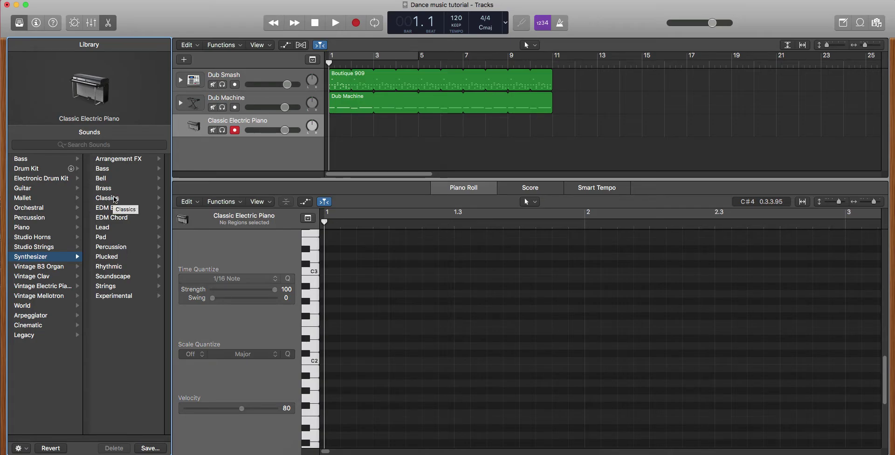
click(112, 237)
scroll(109, 244, up, 10)
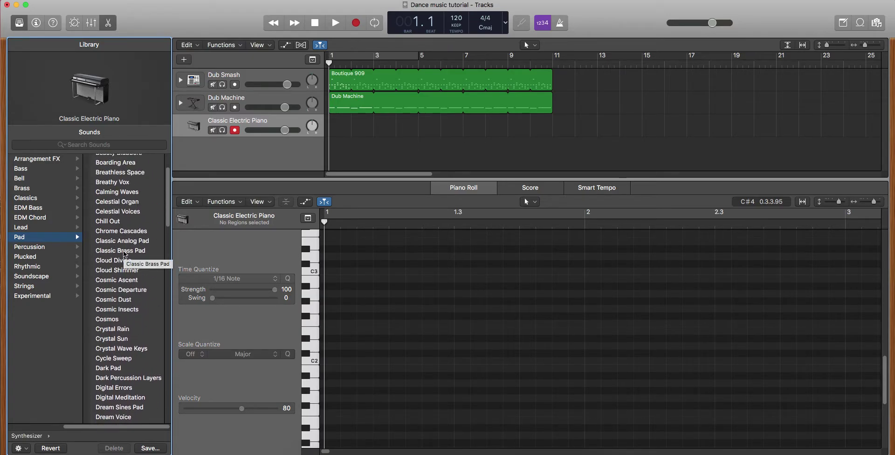
scroll(121, 233, up, 1)
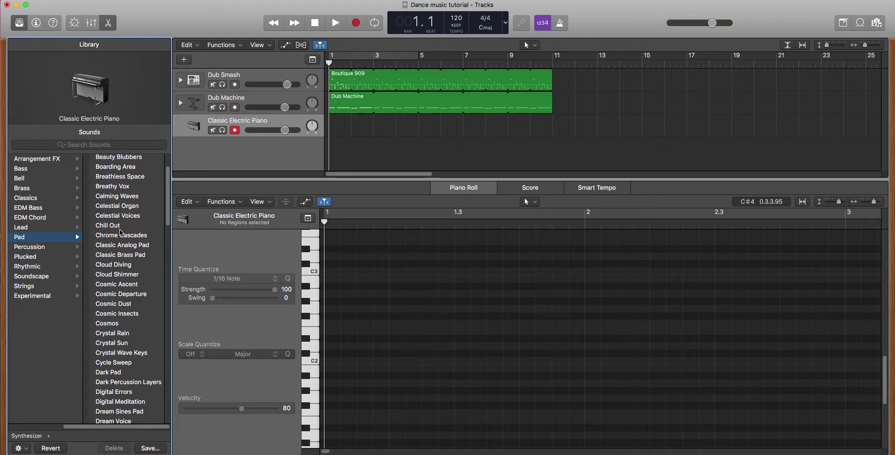
scroll(131, 175, up, 4)
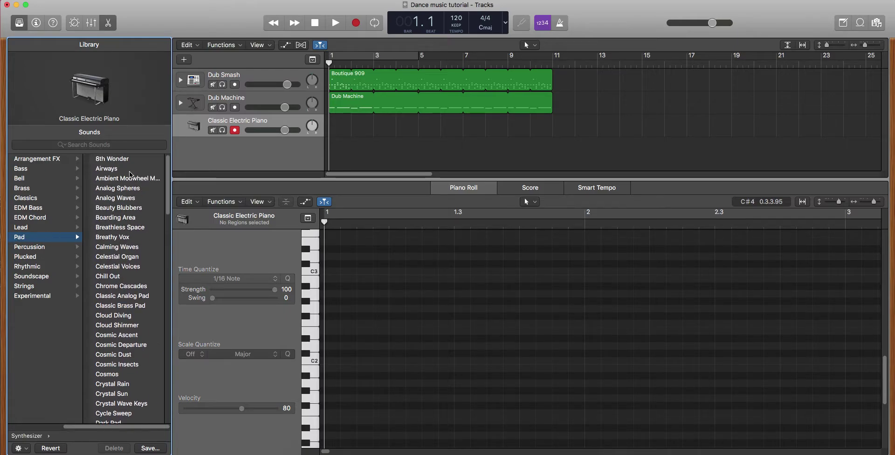
click(126, 189)
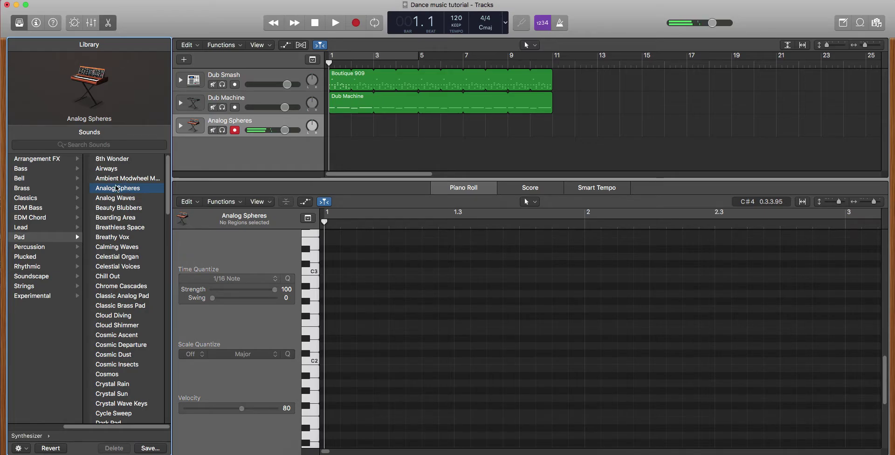
Audition the Breathless Space and Chrome Cascades pads, and load Analog Waves on the track
click(126, 229)
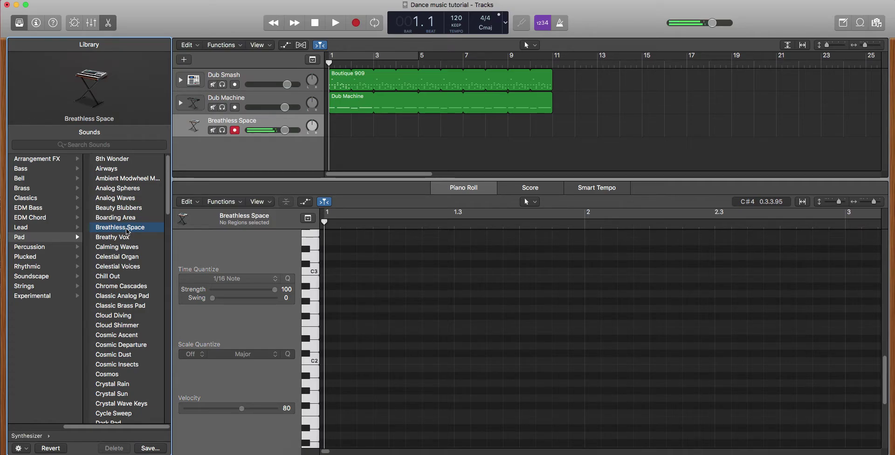
click(121, 288)
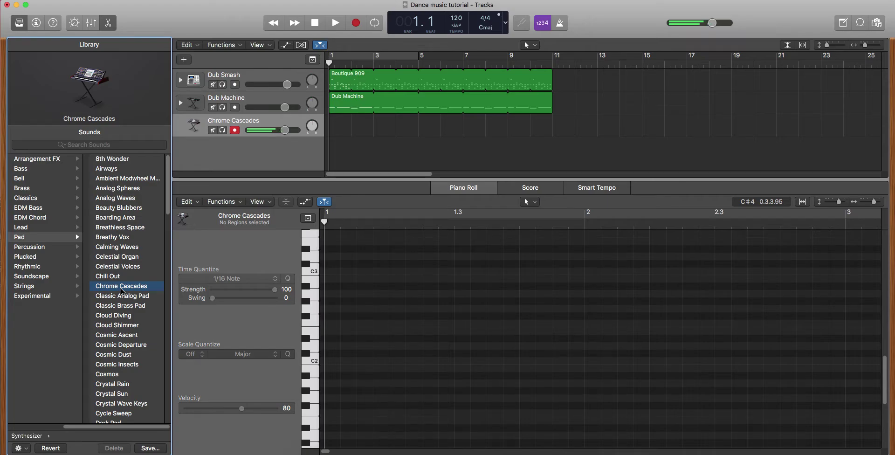
click(129, 198)
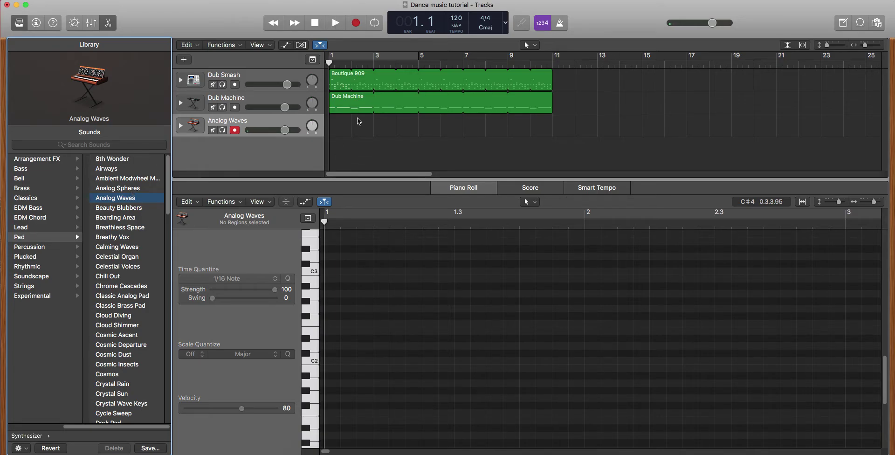
Rehearse over the drum and bass playback, and record a four-bar chord part on the Analog Waves track from bar 1
click(335, 24)
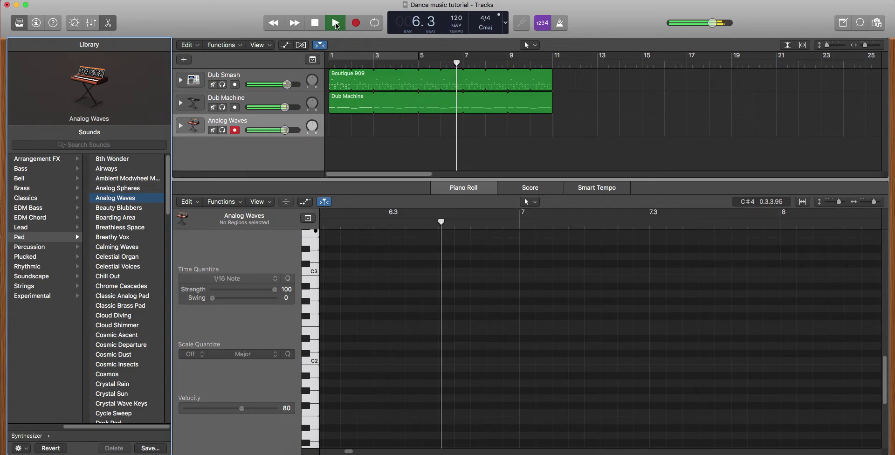
click(336, 23)
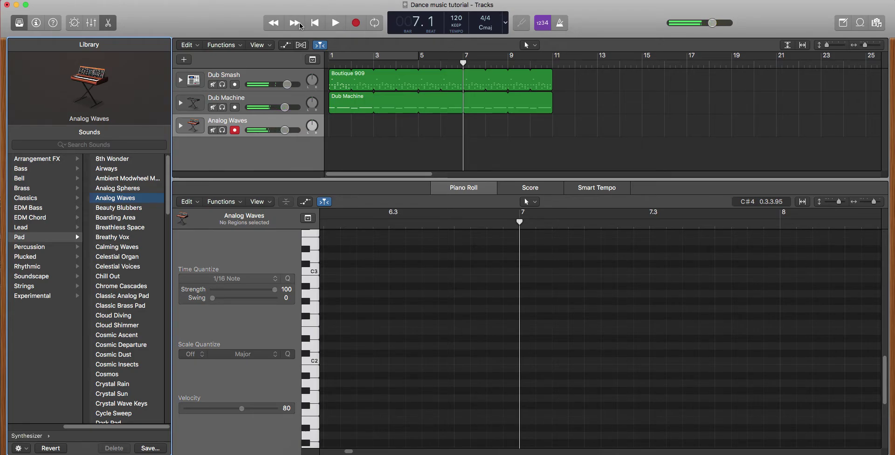
click(314, 23)
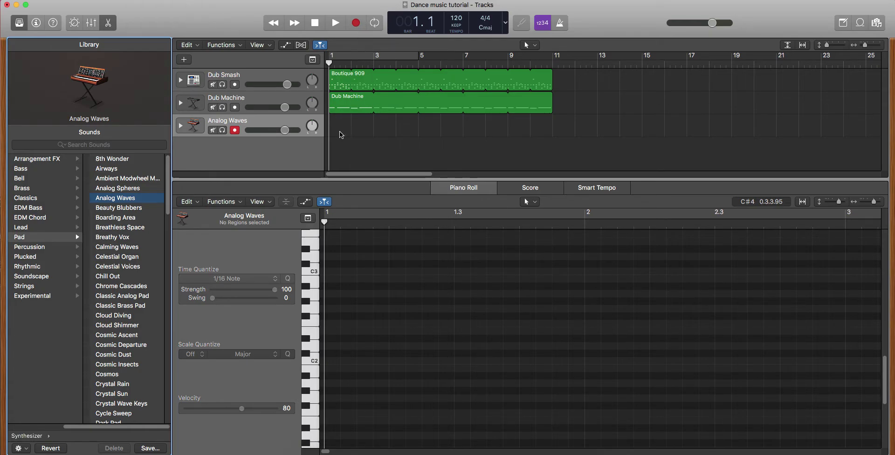
click(358, 24)
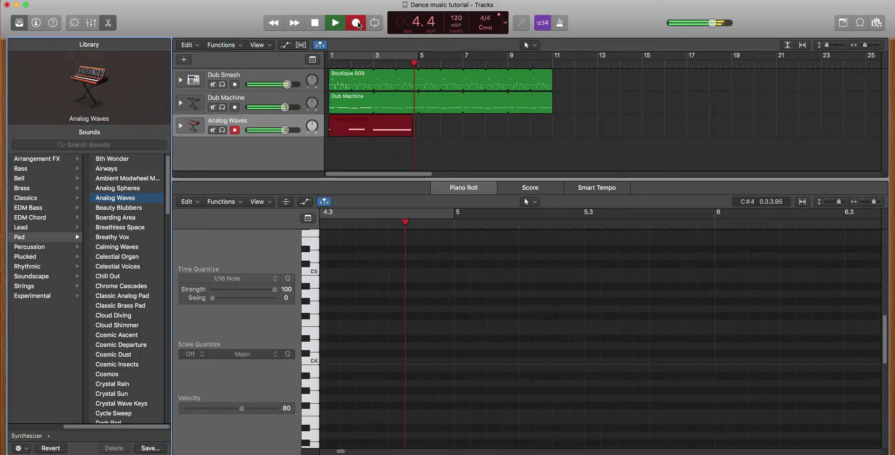
key(space)
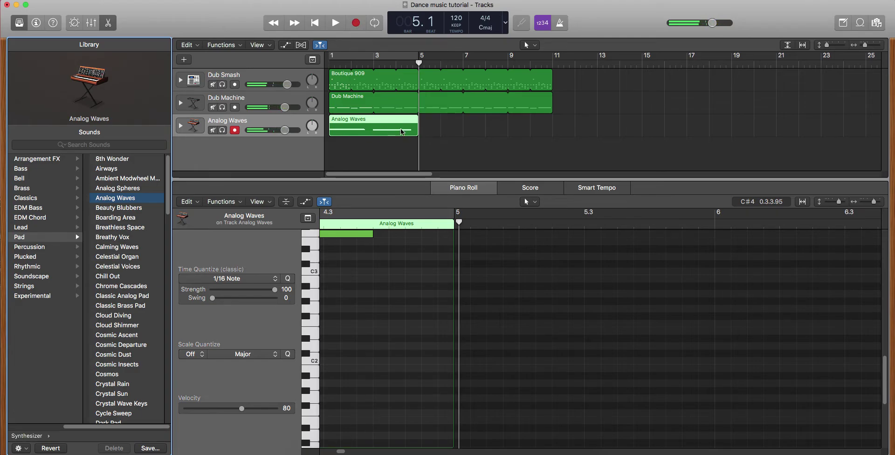
Quantize the six recorded chord notes in the Analog Waves region to 1/16 notes
scroll(417, 340, up, 5)
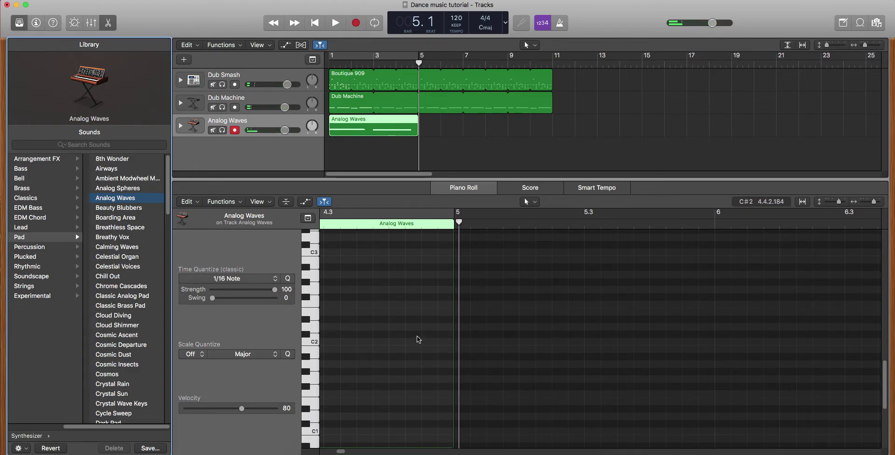
scroll(879, 368, up, 2)
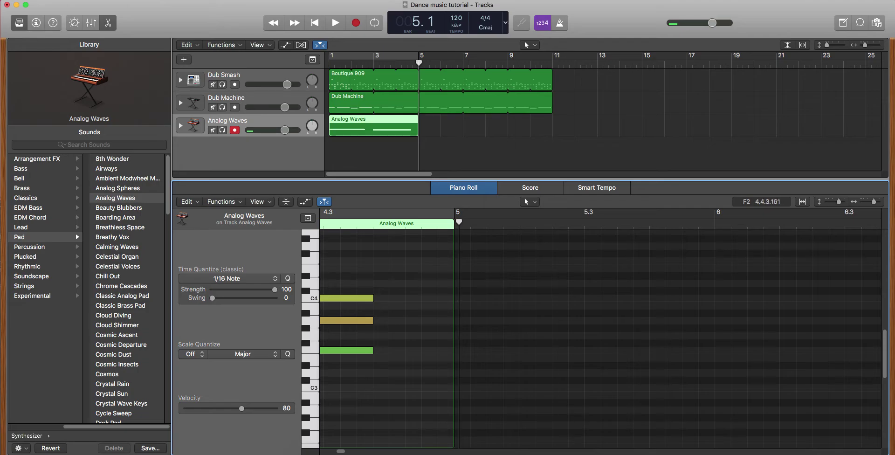
scroll(340, 451, left, 10)
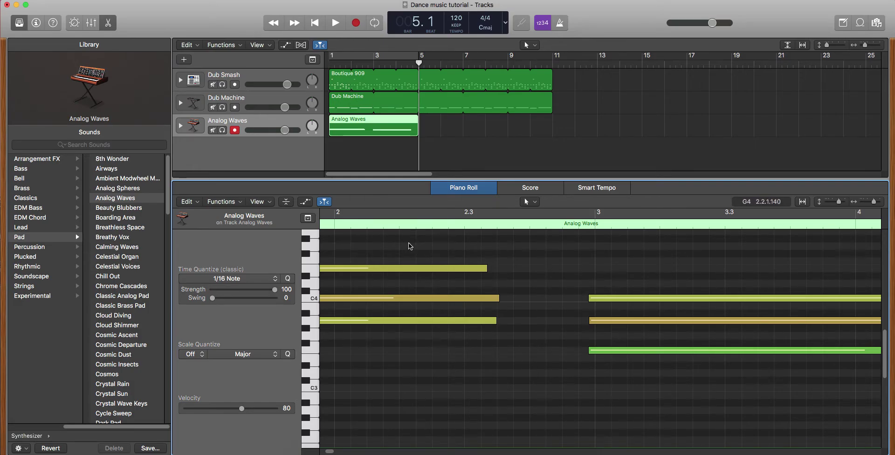
drag(411, 238, 646, 379)
click(288, 279)
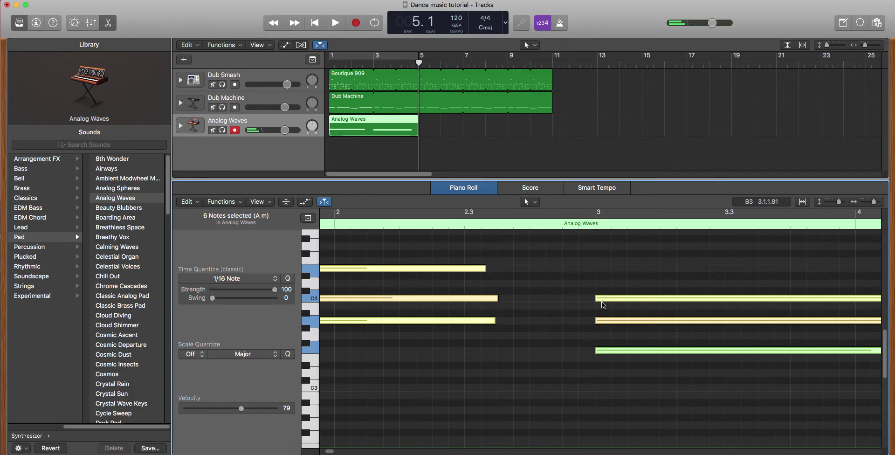
click(545, 336)
scroll(323, 453, left, 5)
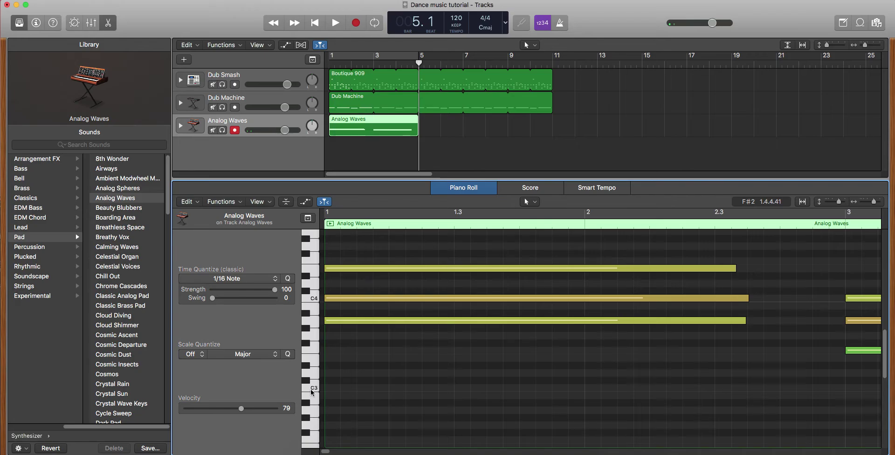
Switch the pad track's patch to Analog Spheres and play the arrangement from the start to hear it
click(316, 24)
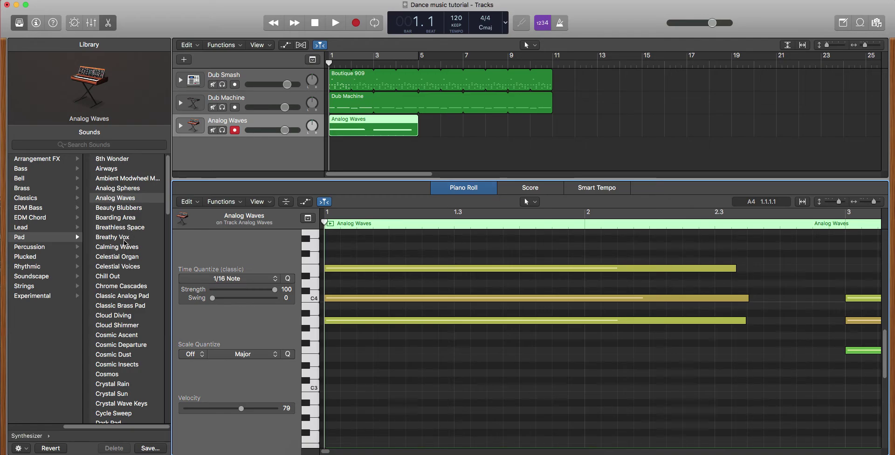
click(134, 188)
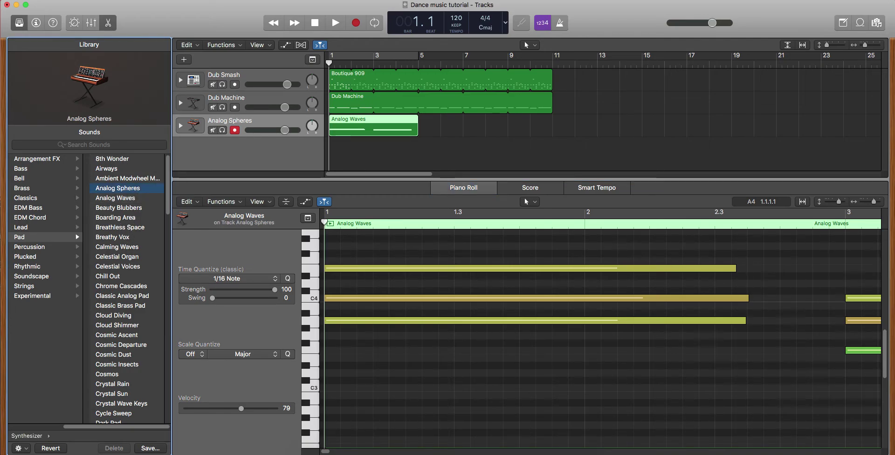
click(335, 23)
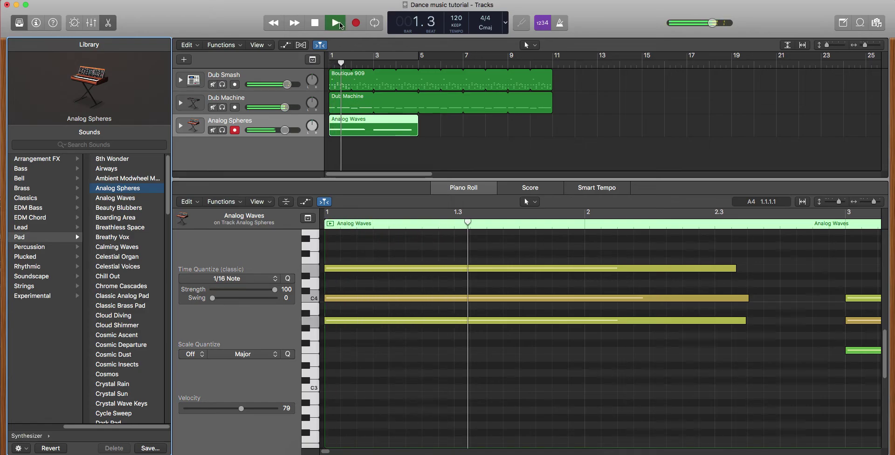
click(315, 23)
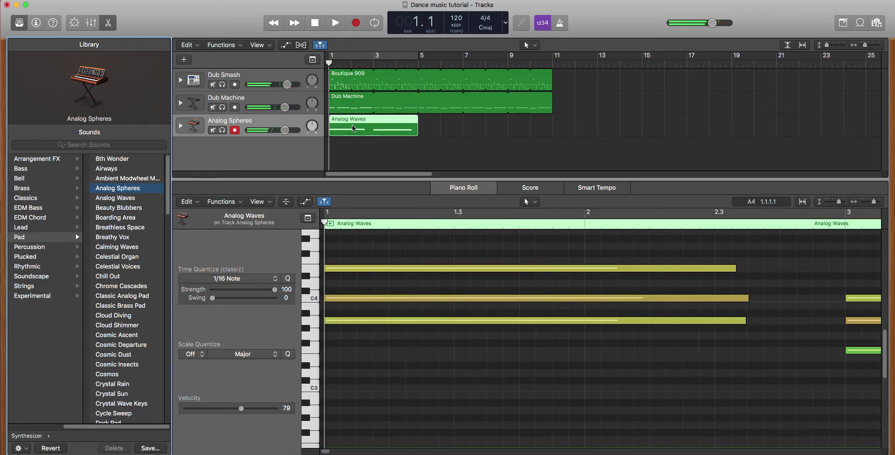
Loop the pad region up to bar 11 to match the other tracks, and lower the Analog Spheres track's volume
drag(418, 116, 555, 122)
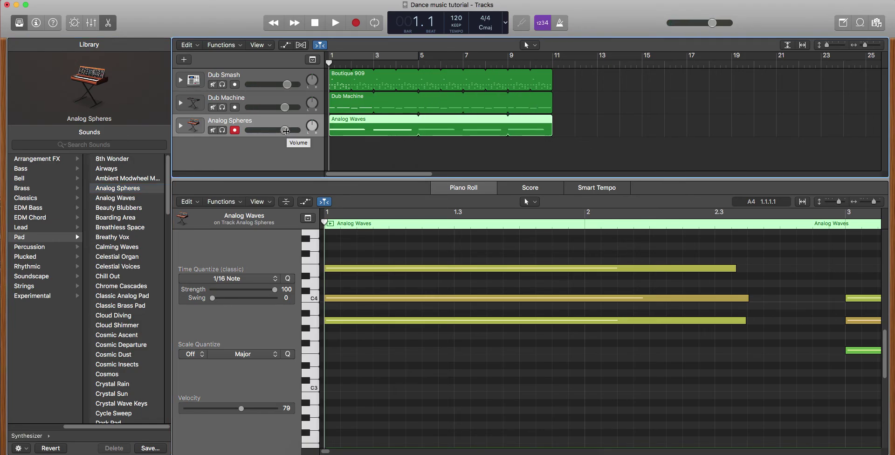
drag(289, 133, 274, 130)
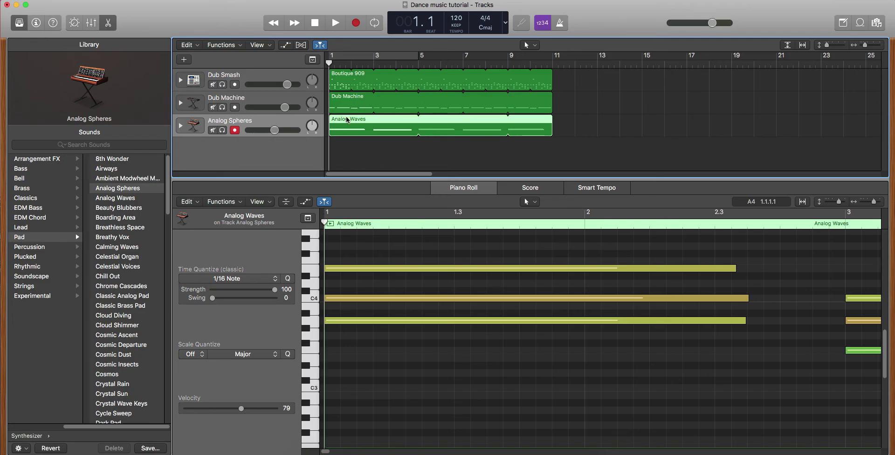
click(363, 146)
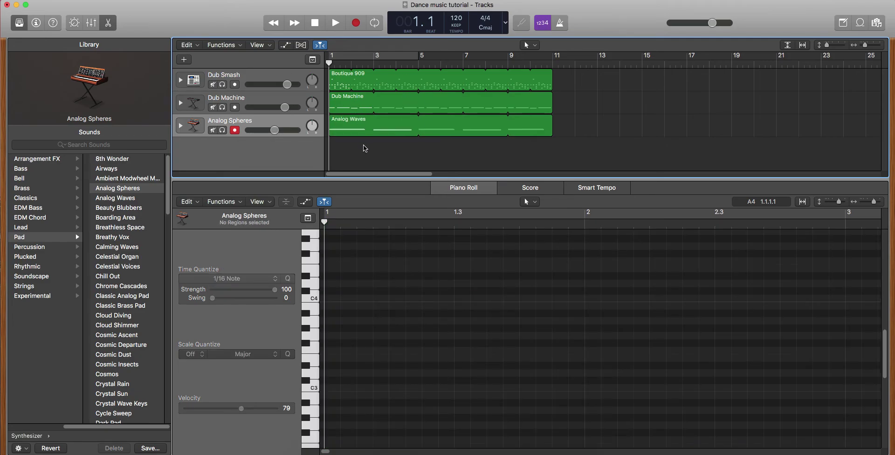